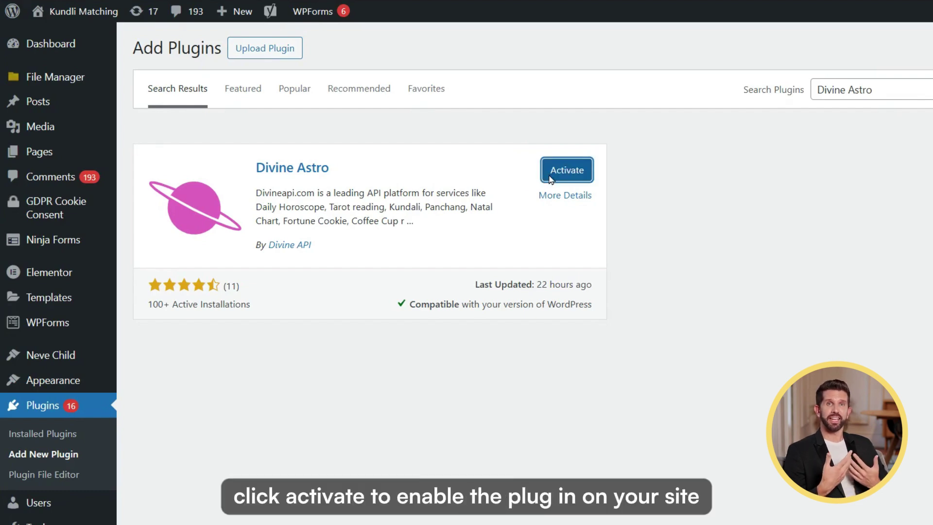
Activate the Divine Astro plugin on the WordPress site.
left_click(566, 170)
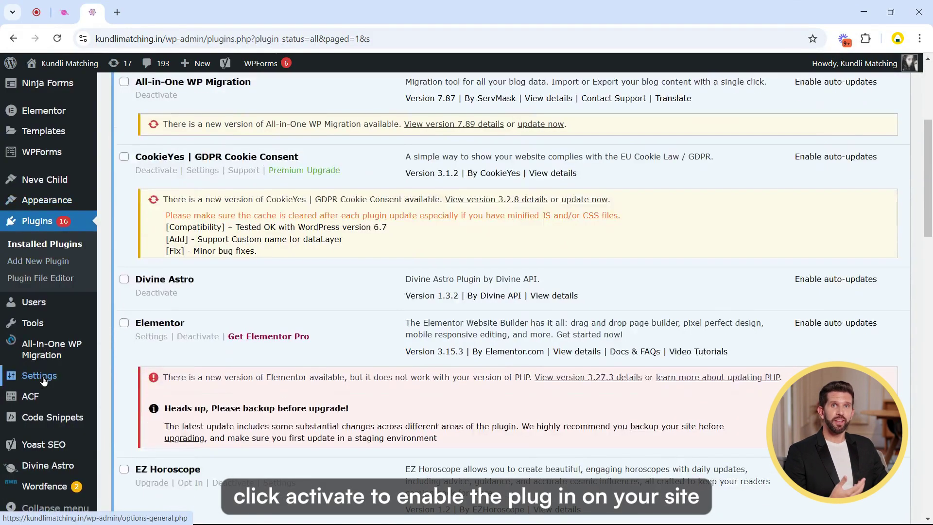
mouse_move(43, 380)
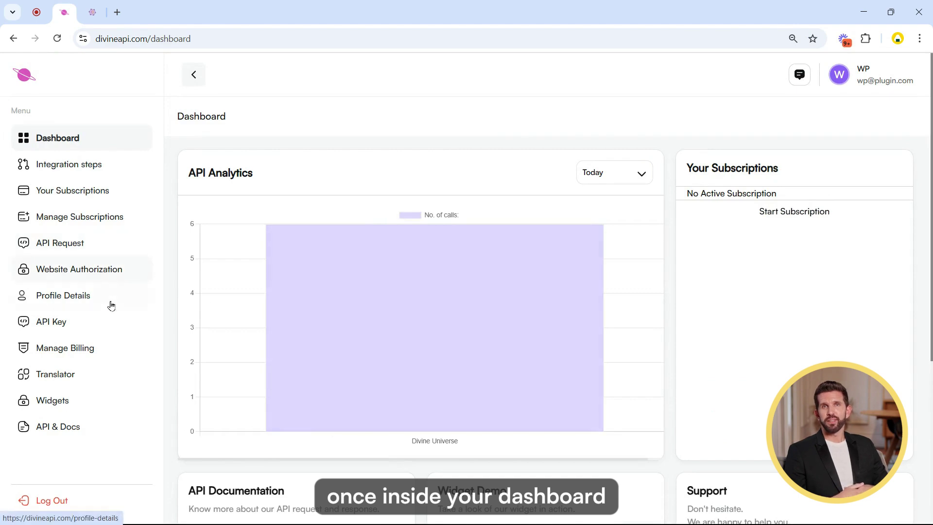
Copy the API key from the Divine API dashboard and save it in the Divine Astro plugin's Authenticate settings in WordPress.
left_click(113, 325)
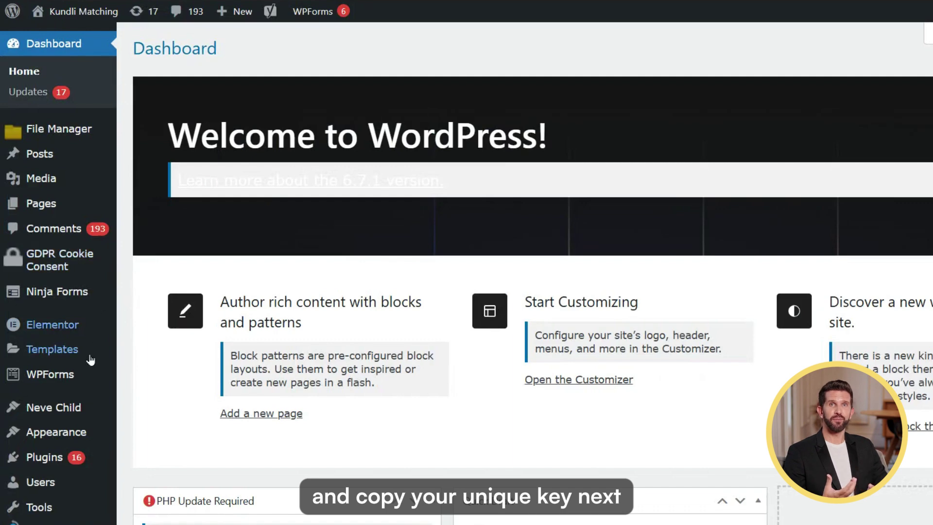
scroll(90, 359, "down", 6)
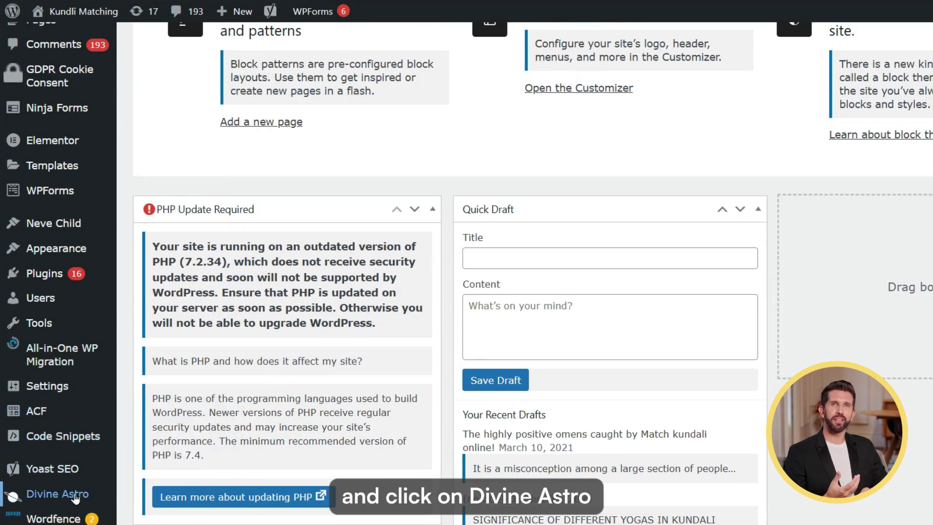
left_click(74, 493)
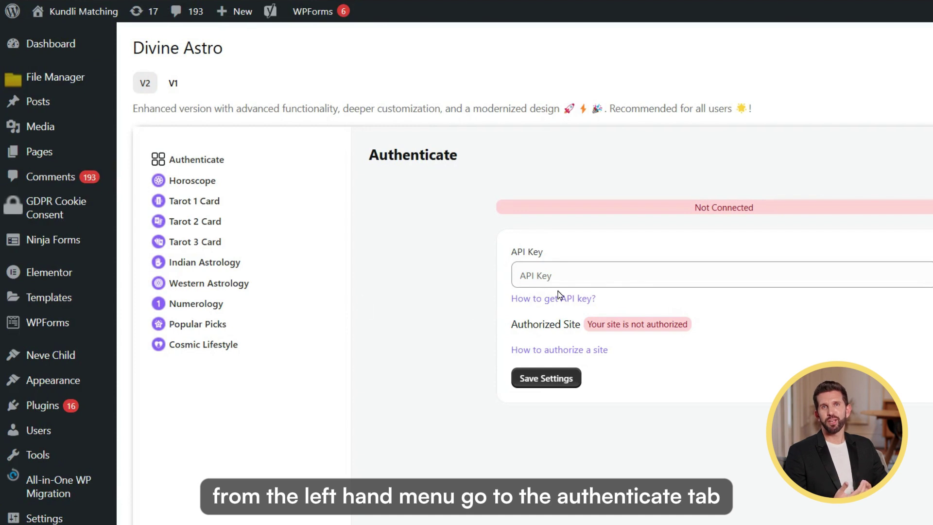
left_click(559, 275)
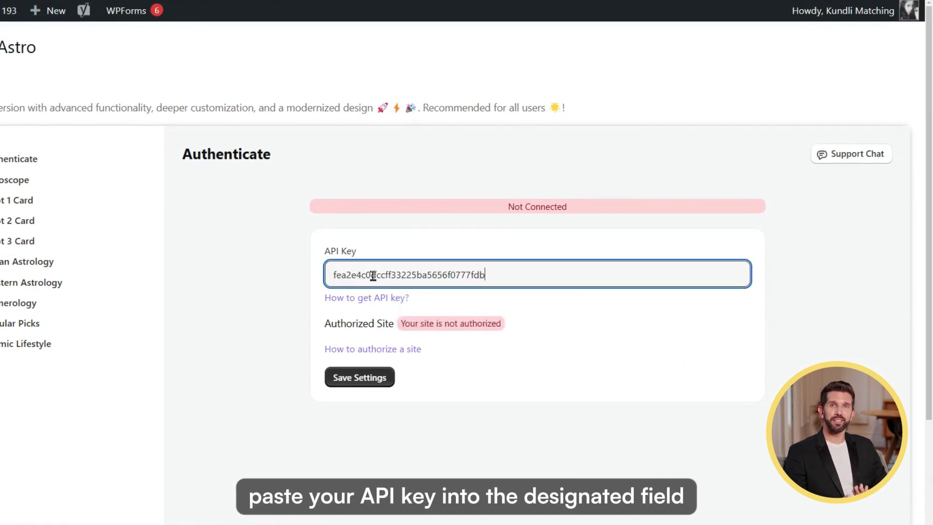
left_click(379, 372)
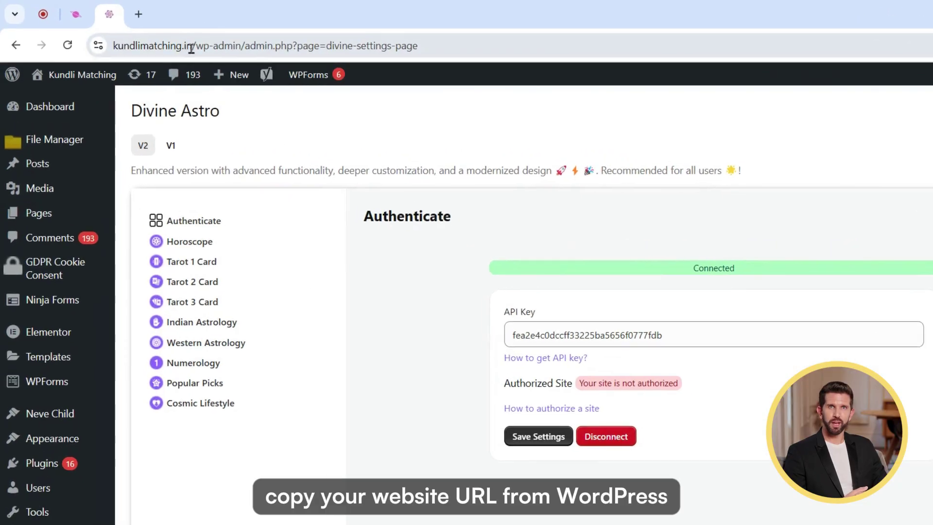
left_click_drag(194, 46, 112, 47)
key("ctrl+c")
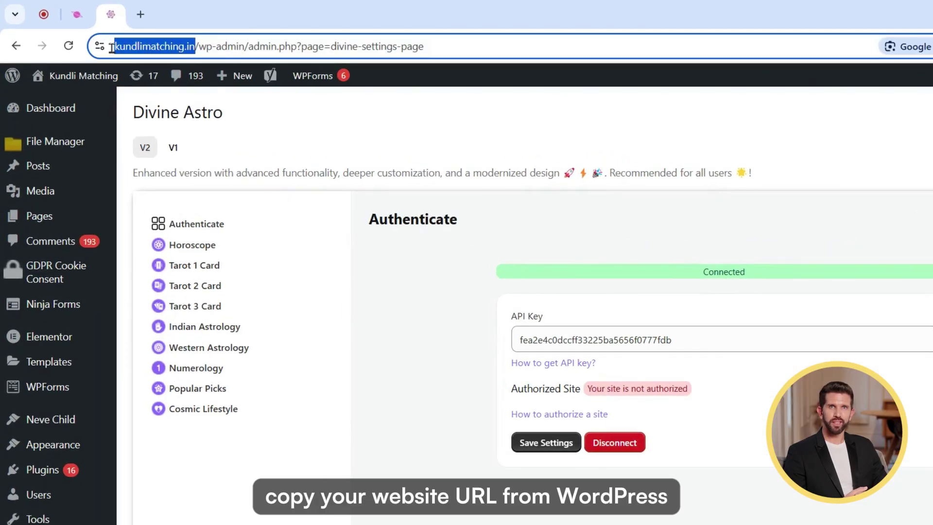
left_click(73, 15)
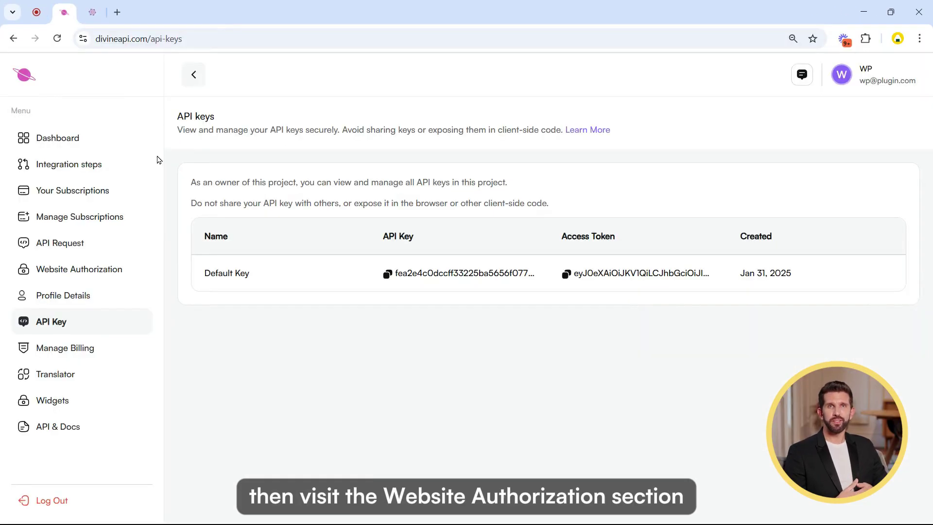
left_click(123, 268)
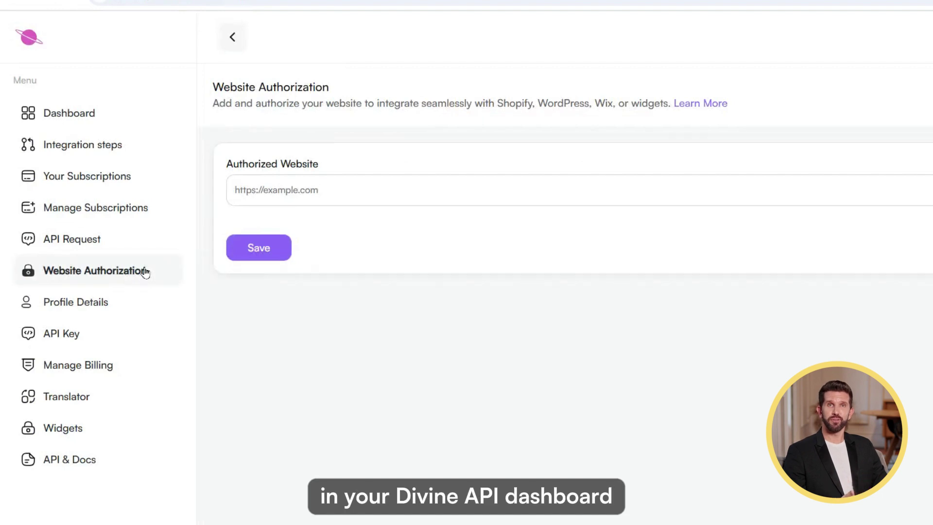
key("ctrl+v")
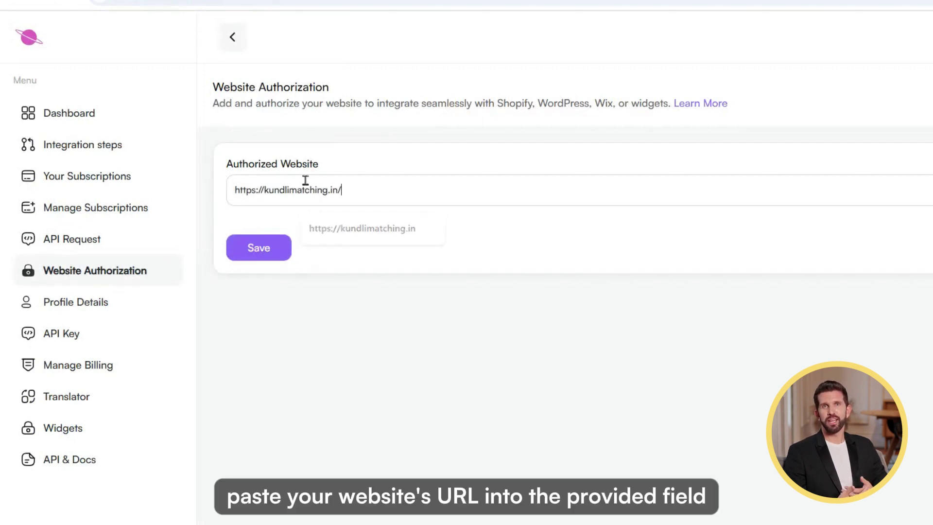
left_click(282, 251)
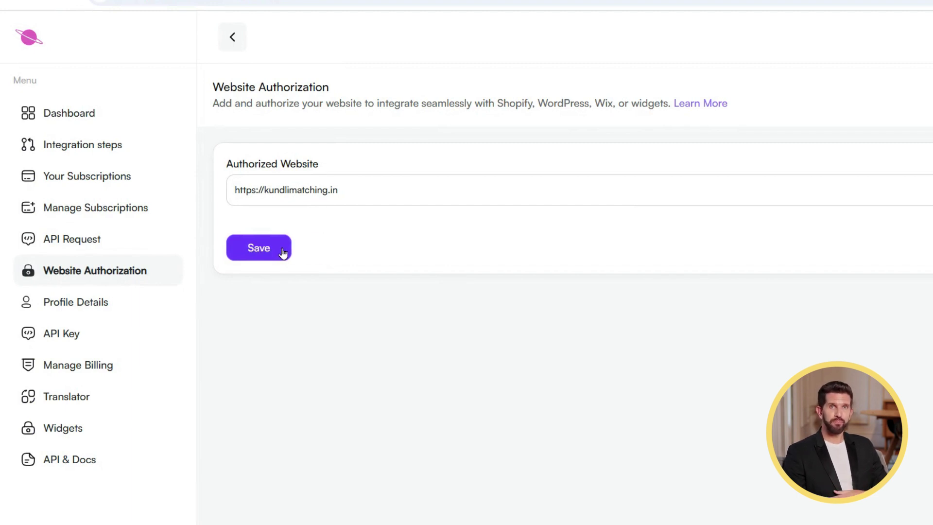
left_click(111, 6)
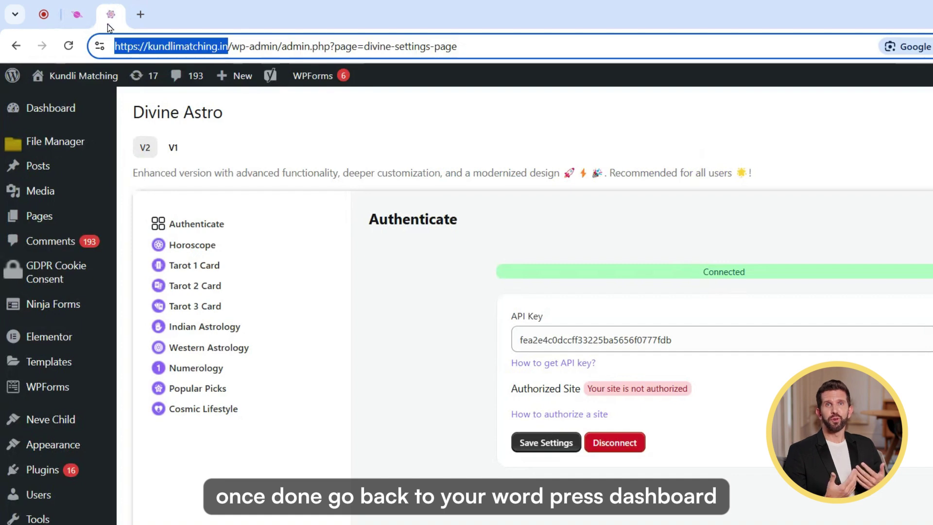
left_click(75, 50)
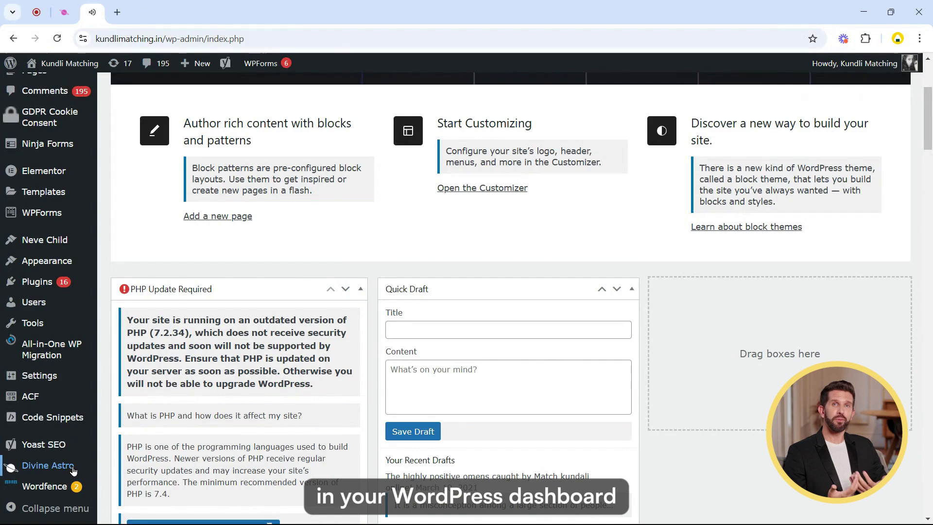
Create a new Numerology shortcode with the Setting 3 widget in Divine Astro and refresh the shortcode list in WordPress.
left_click(48, 466)
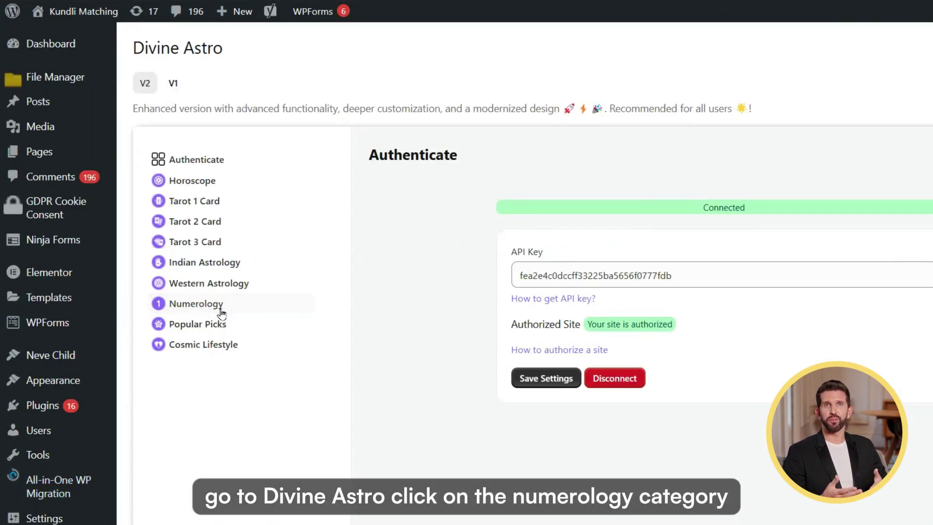
left_click(220, 330)
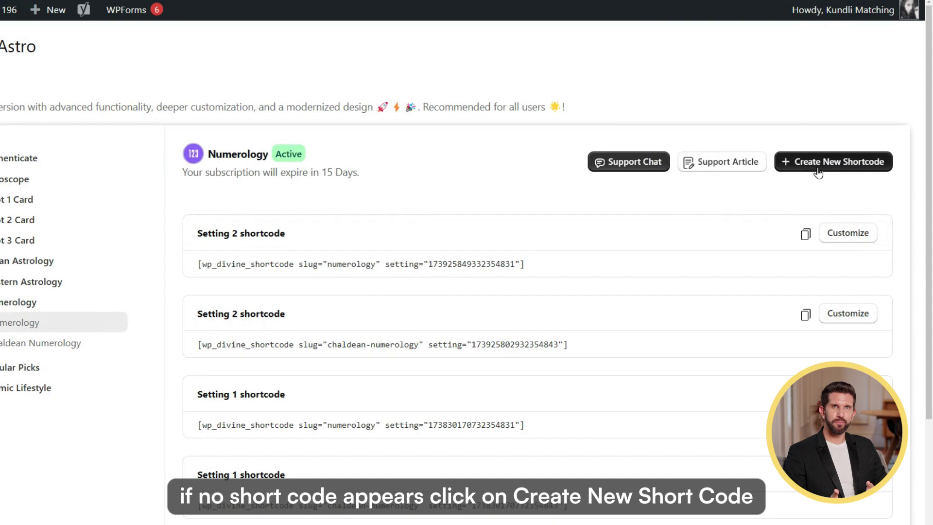
left_click(818, 170)
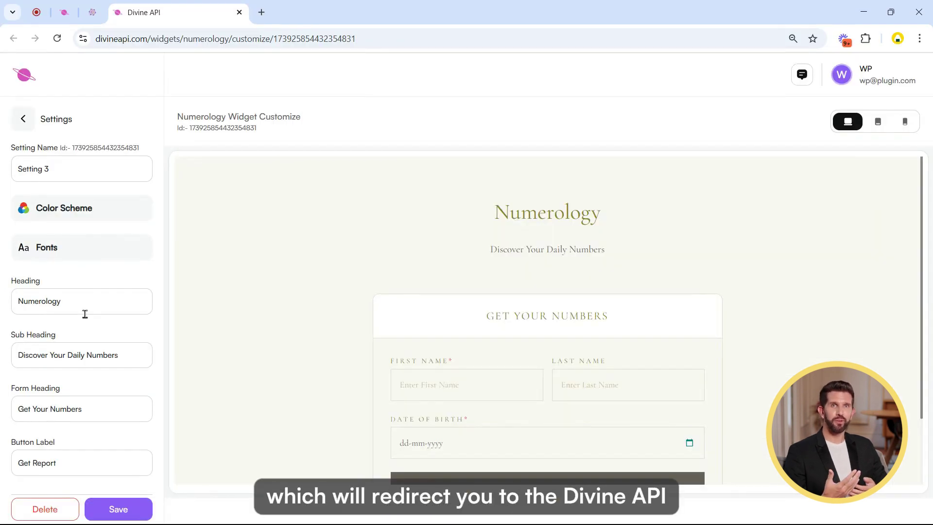
scroll(285, 338, "down", 2)
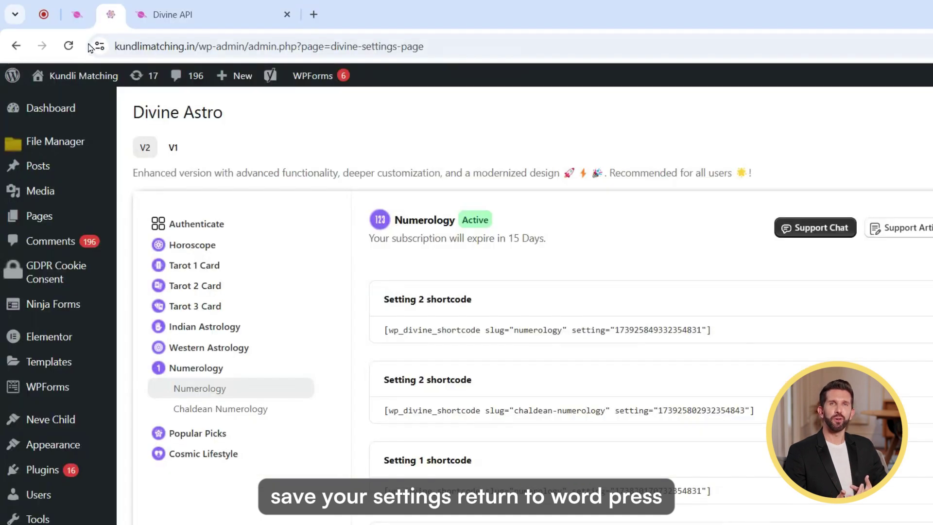
left_click(67, 47)
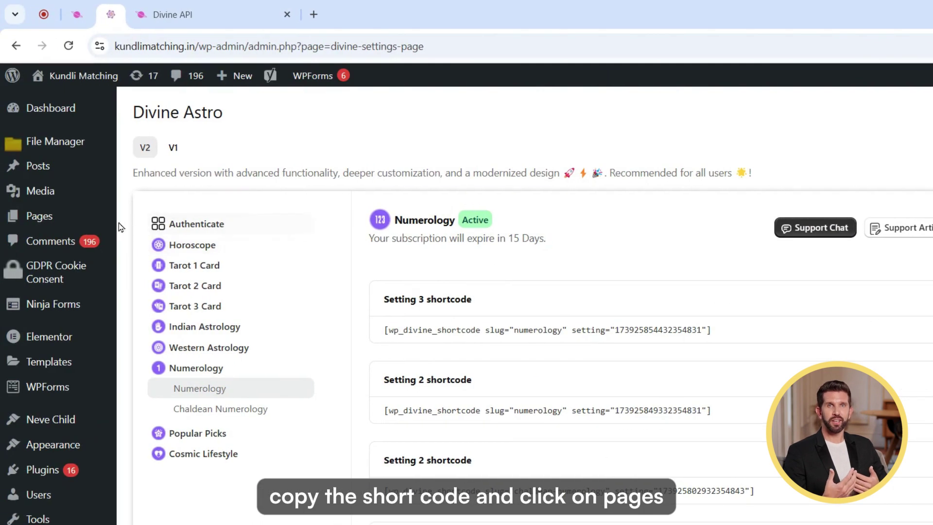
Add the Setting 3 numerology shortcode to a new page titled Numerology and publish the page.
left_click(152, 240)
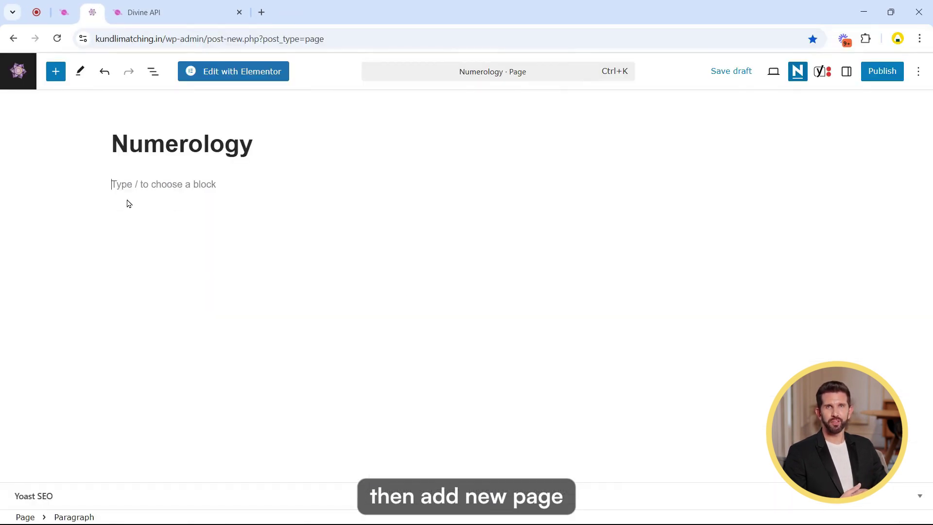
key("ctrl+v")
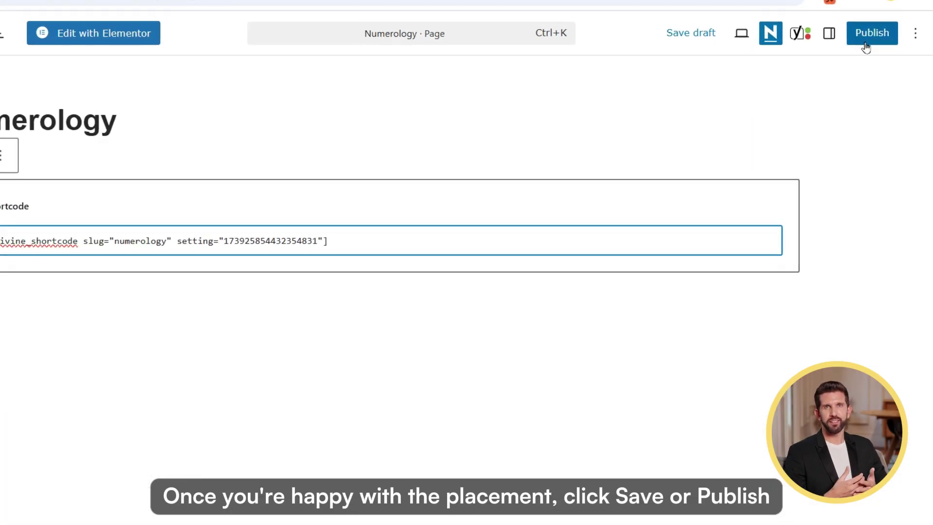
left_click(865, 46)
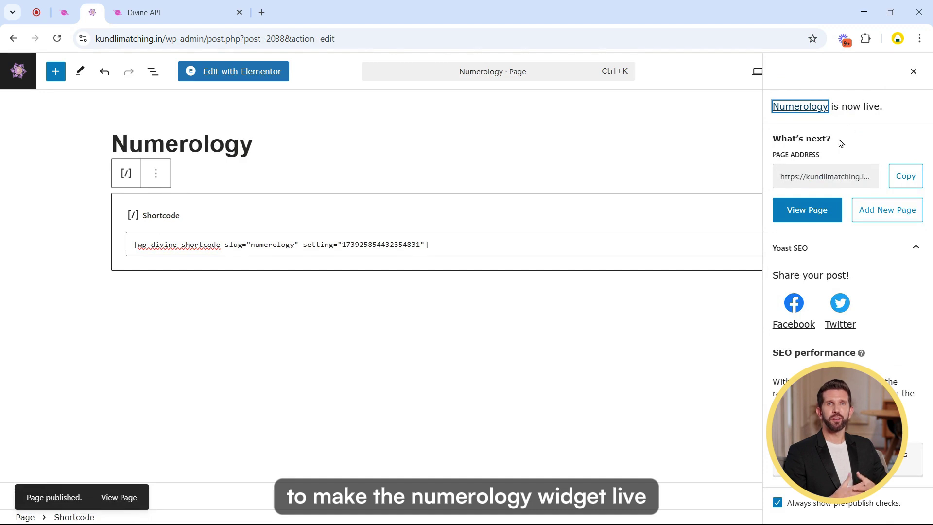
View the published Numerology page and look over the numerology widget on it.
left_click(810, 214)
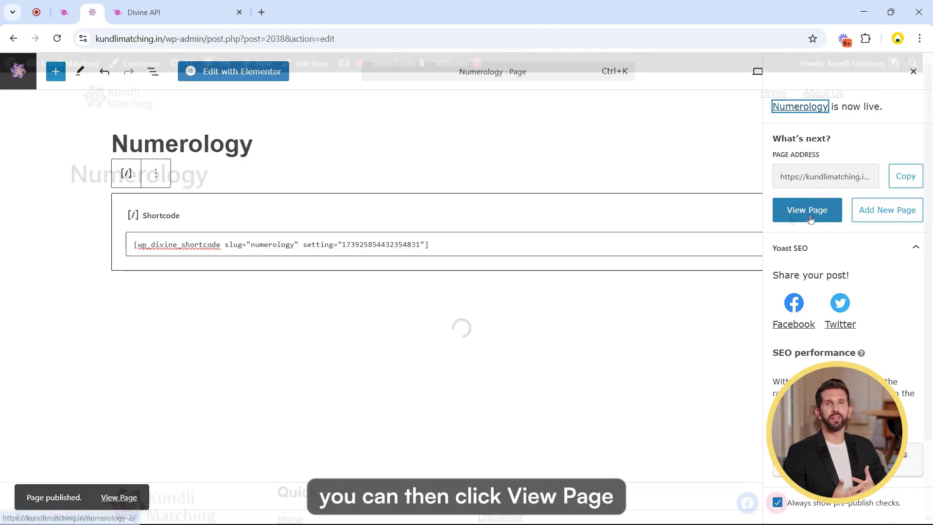
scroll(786, 226, "down", 3)
scroll(786, 225, "up", 4)
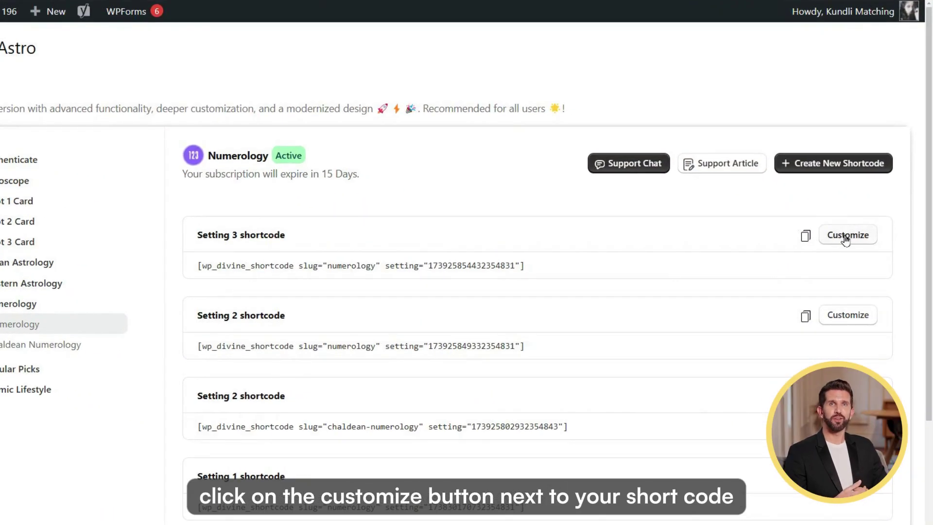
Open the Setting 3 numerology shortcode for customizing and review its color schemes, text settings and form preview.
left_click(846, 236)
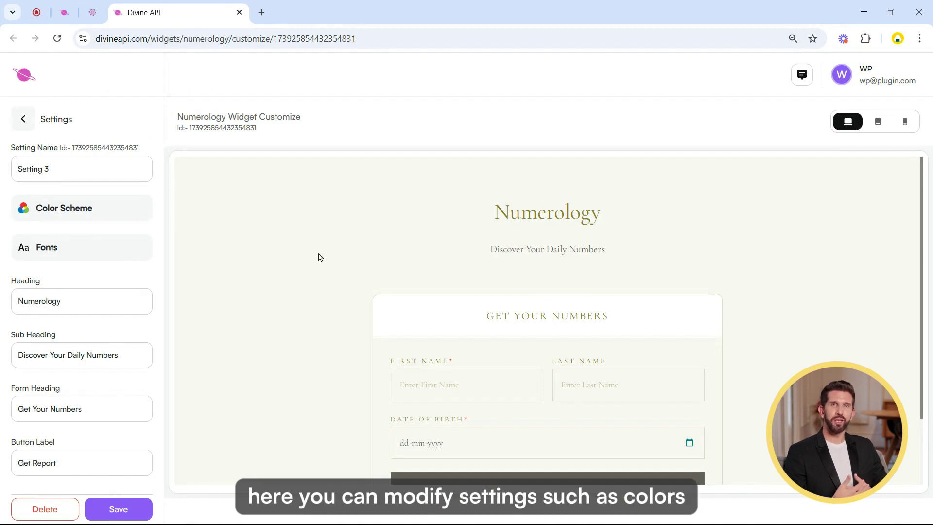
scroll(82, 231, "down", 1)
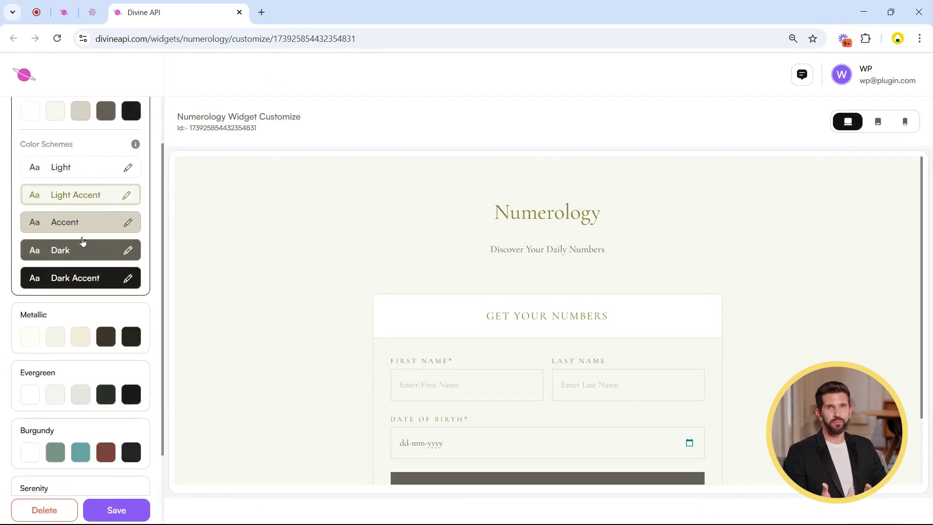
scroll(70, 275, "down", 2)
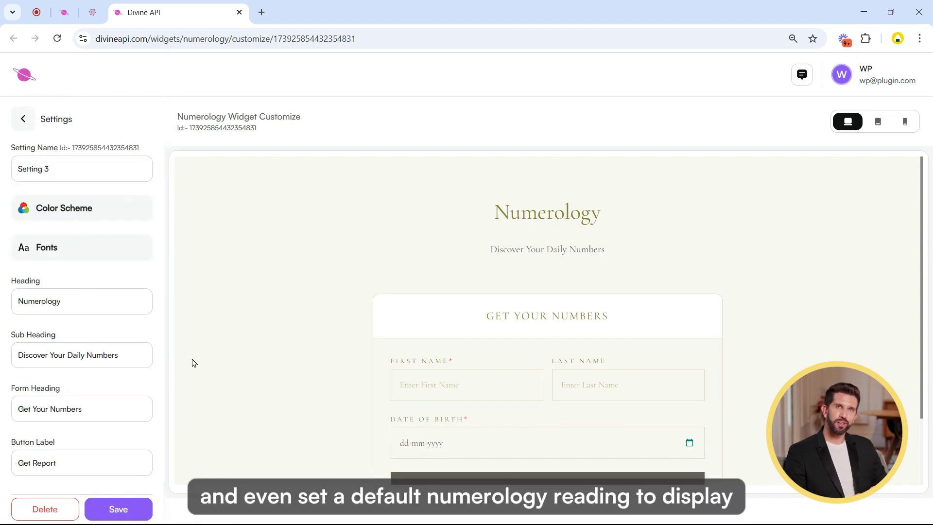
scroll(311, 373, "down", 2)
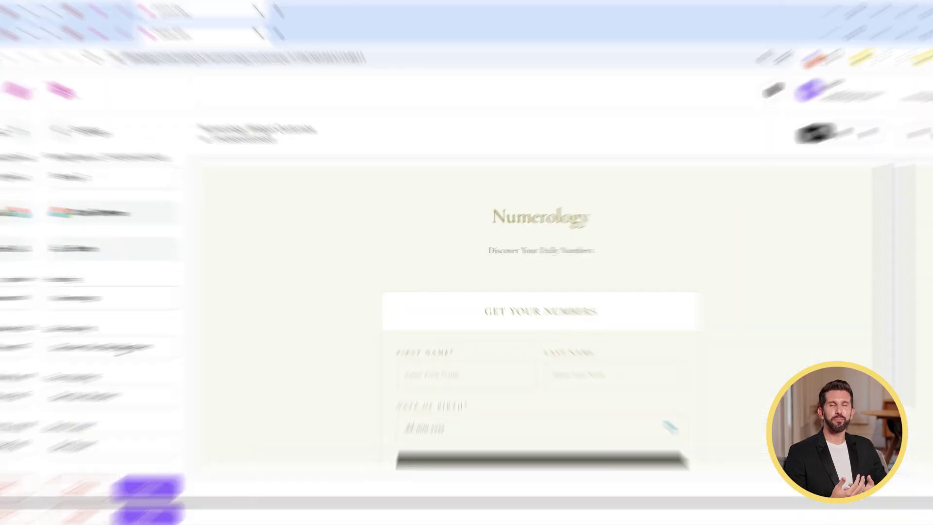
scroll(312, 370, "down", 2)
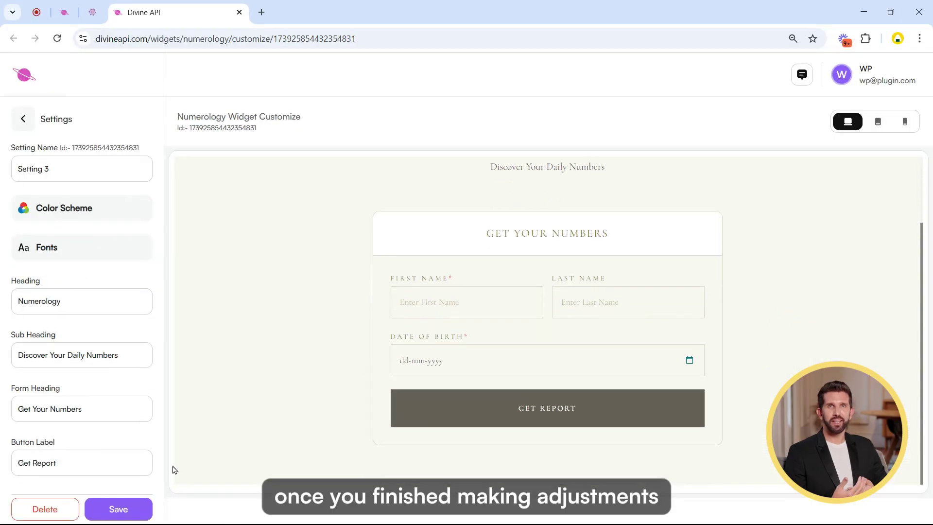